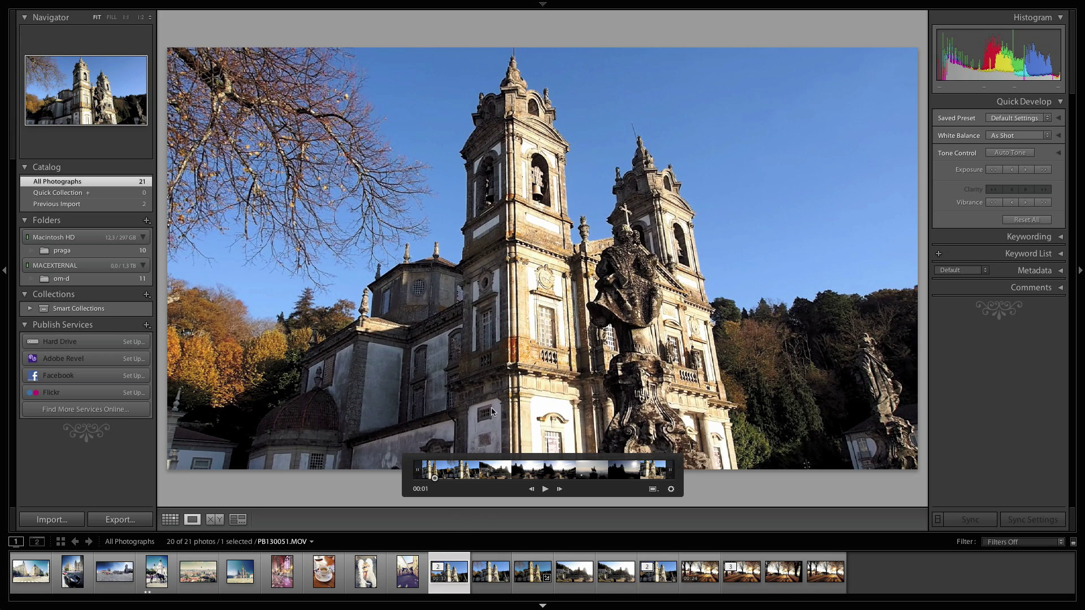
# Step: Play the church clip and pause it at about 00:15 on the sunlit terrace view
pyautogui.click(546, 489)
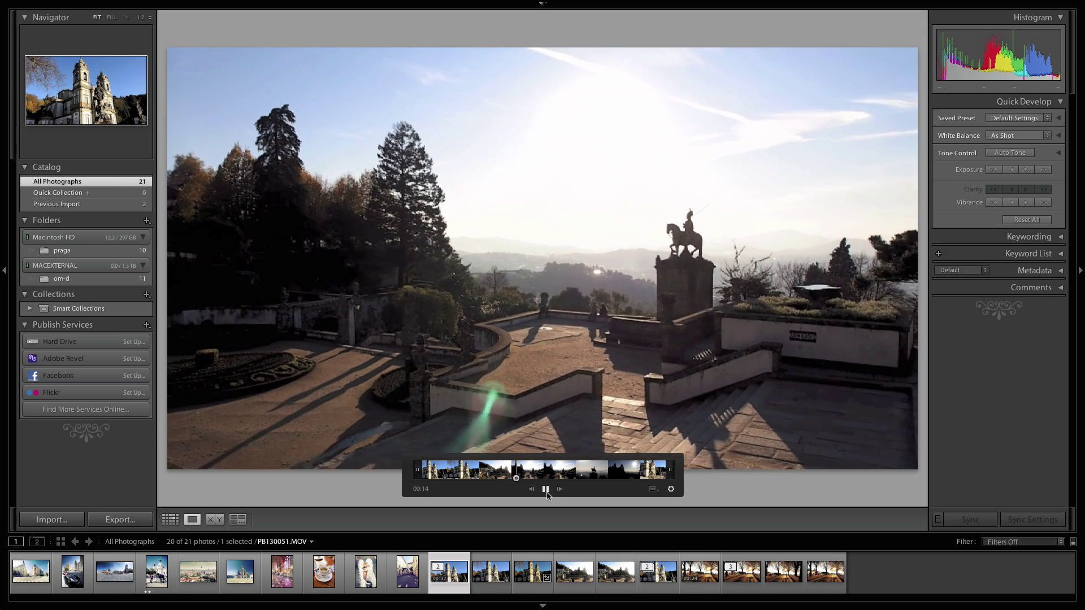
pyautogui.click(546, 490)
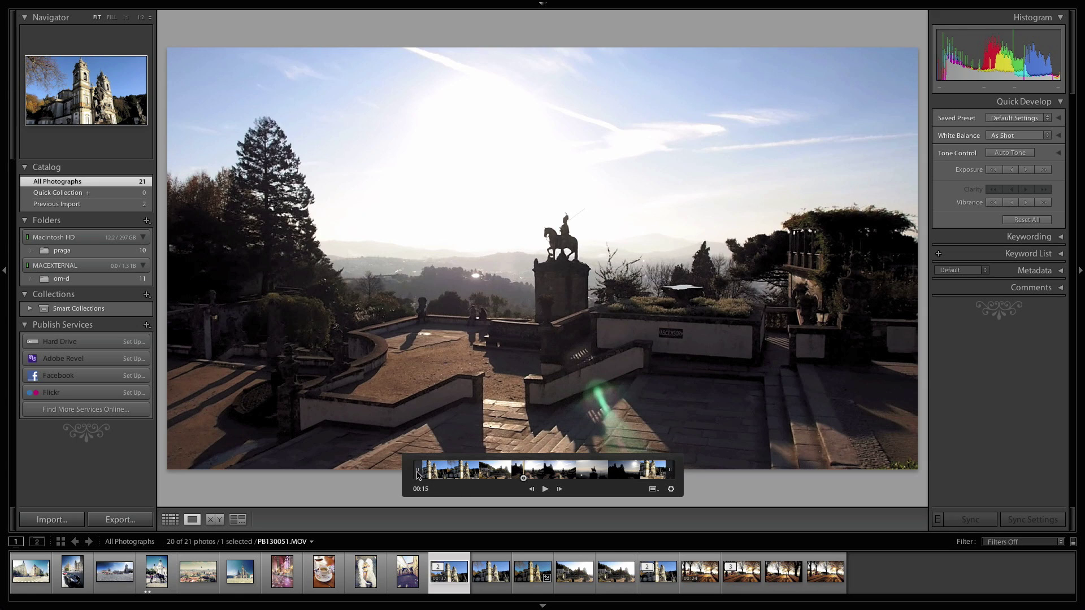
# Step: Drag the clip's start and end trim handles to test trimming
pyautogui.moveTo(417, 474)
pyautogui.mouseDown()
pyautogui.moveTo(474, 474)
pyautogui.moveTo(418, 474)
pyautogui.mouseUp()
pyautogui.moveTo(670, 470)
pyautogui.mouseDown()
pyautogui.moveTo(592, 471)
pyautogui.moveTo(670, 471)
pyautogui.mouseUp()
pyautogui.moveTo(420, 472)
pyautogui.mouseDown()
pyautogui.moveTo(520, 473)
pyautogui.moveTo(435, 469)
pyautogui.mouseUp()
pyautogui.moveTo(670, 470)
pyautogui.mouseDown()
pyautogui.moveTo(524, 471)
pyautogui.moveTo(694, 475)
pyautogui.moveTo(485, 479)
pyautogui.mouseUp()
# Step: Set the trim start at the current frame and the trim end near 26 seconds
pyautogui.hotkey('shift', 'i')
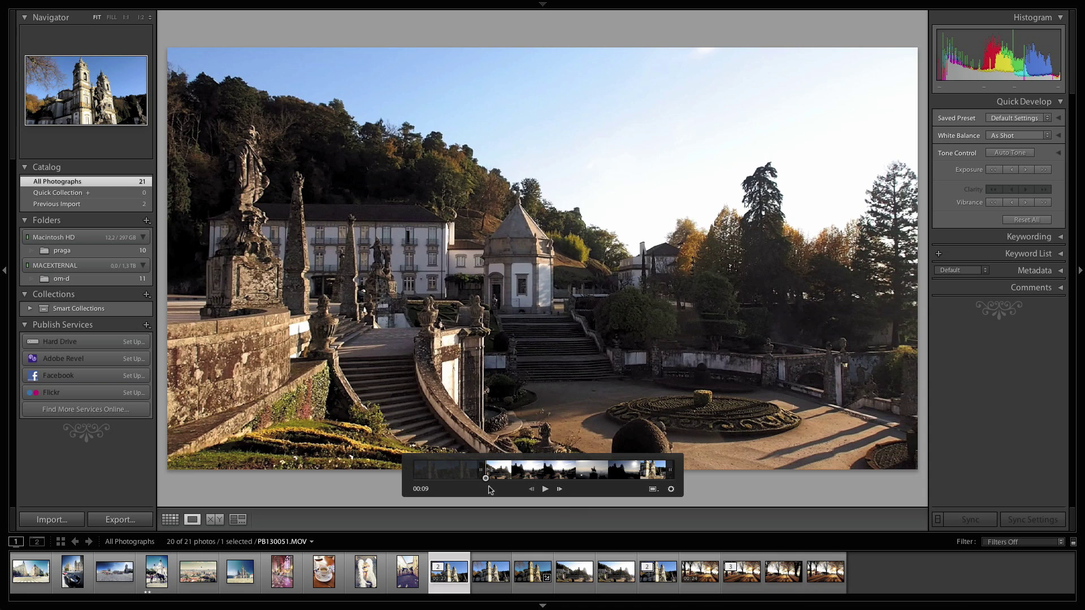
pyautogui.moveTo(486, 479); pyautogui.dragTo(594, 479)
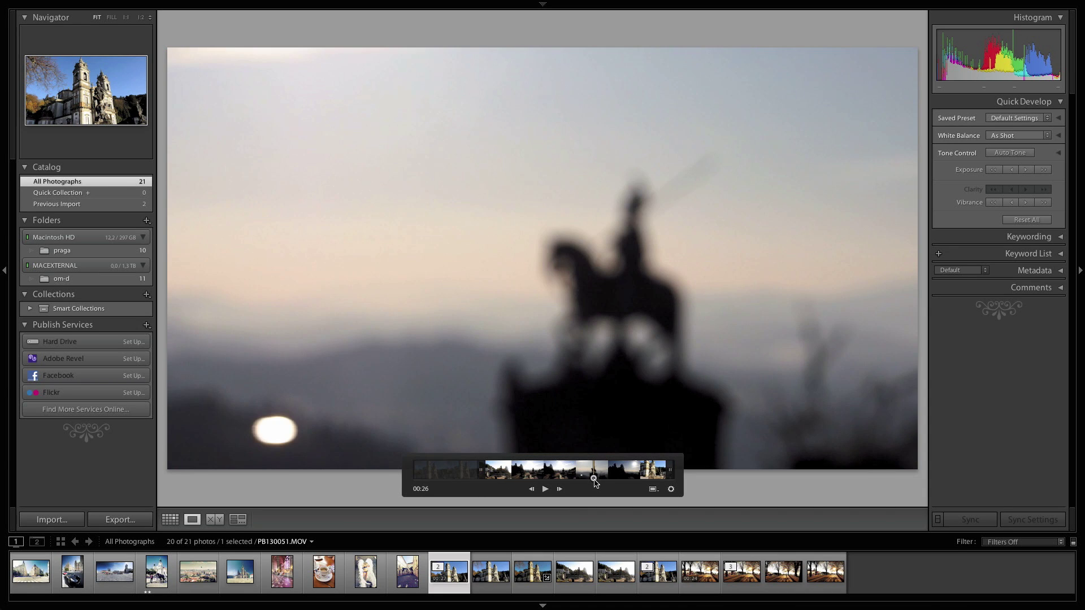
pyautogui.hotkey('shift', 'o')
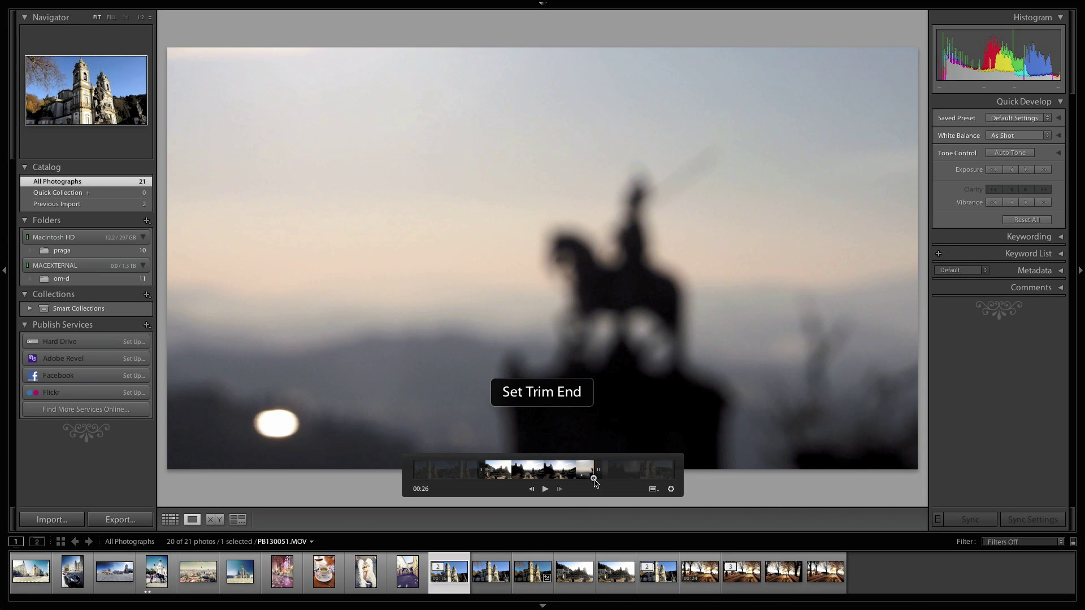
# Step: Drag both trim handles back to the clip ends to restore the full length
pyautogui.moveTo(599, 470); pyautogui.dragTo(687, 473)
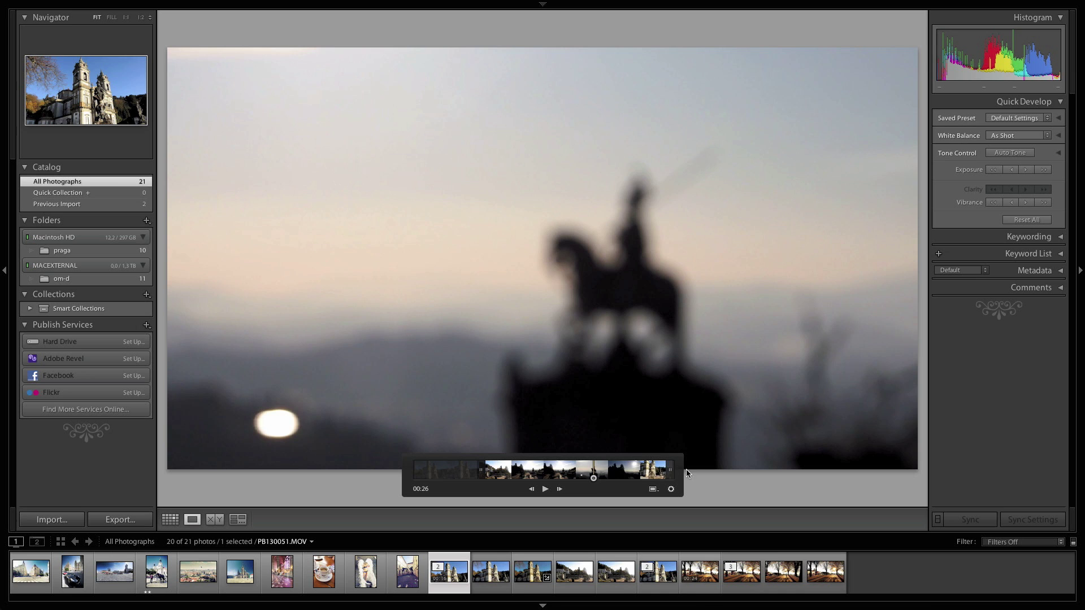
pyautogui.moveTo(480, 471); pyautogui.dragTo(417, 472)
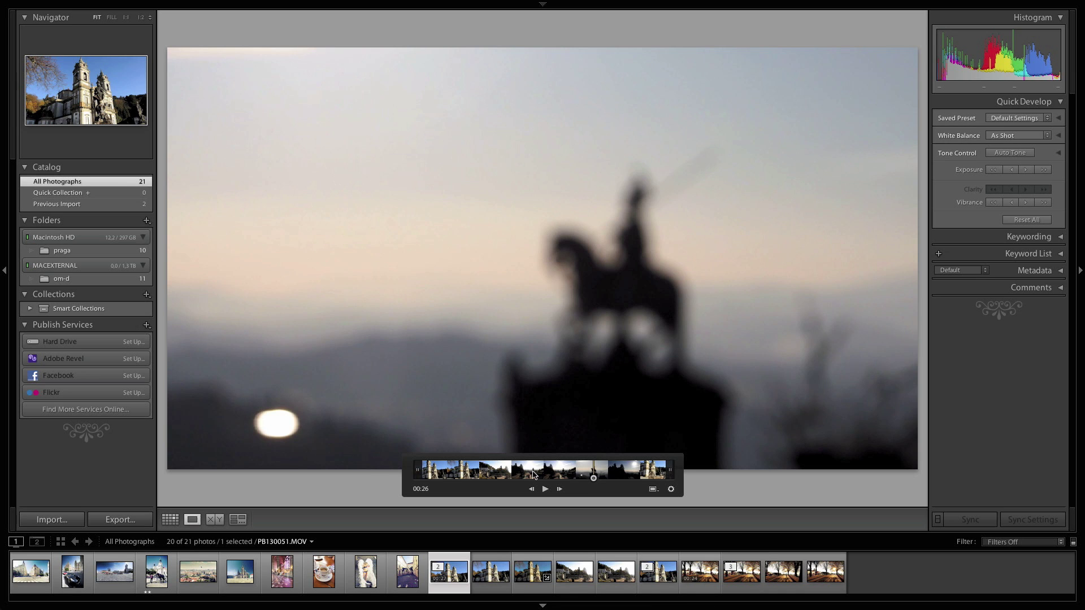
pyautogui.moveTo(593, 478); pyautogui.dragTo(484, 480)
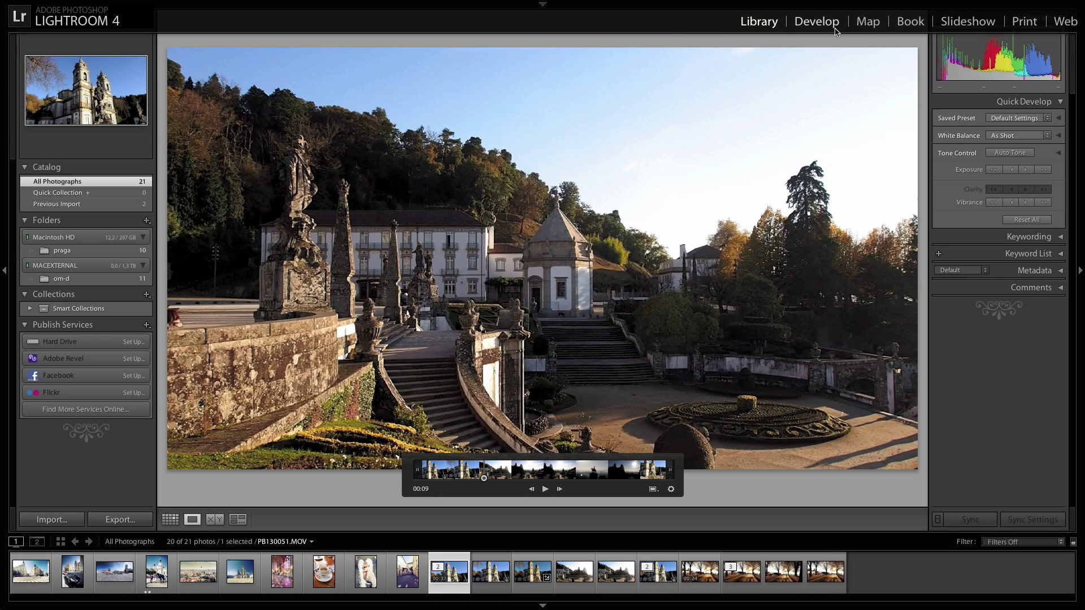
pyautogui.click(834, 25)
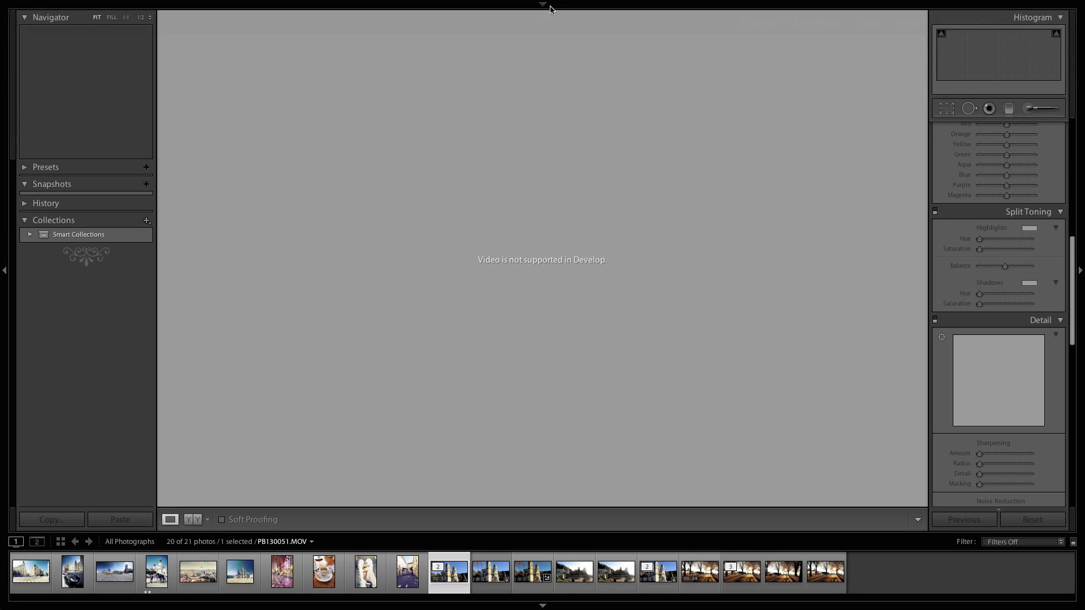
pyautogui.moveTo(549, 7)
pyautogui.click(767, 27)
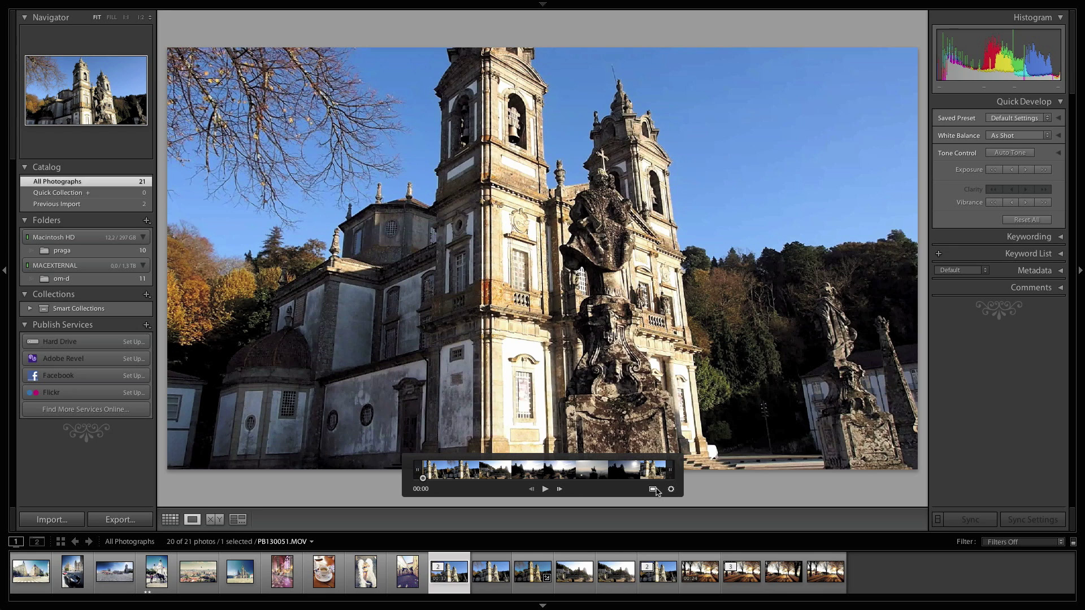
# Step: Capture the current church frame as a new JPEG still and select it in the filmstrip
pyautogui.click(654, 489)
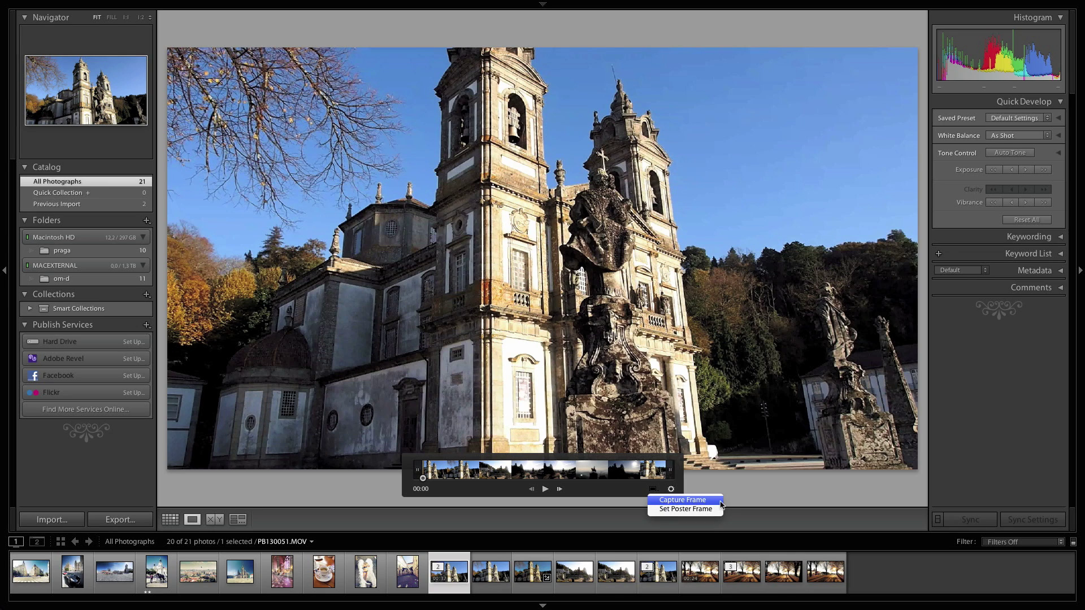
pyautogui.click(689, 501)
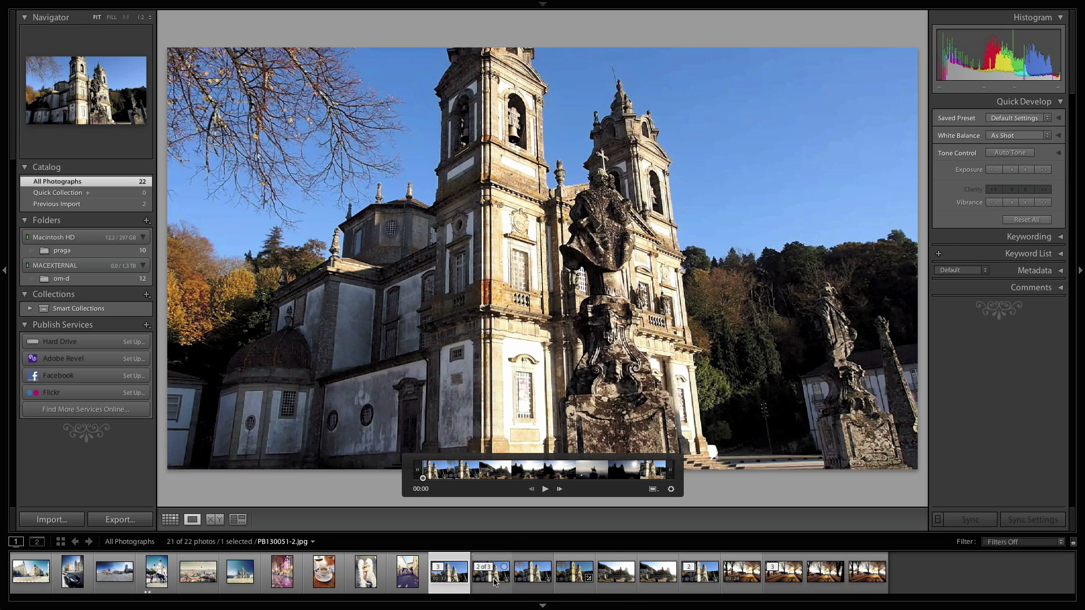
pyautogui.click(494, 582)
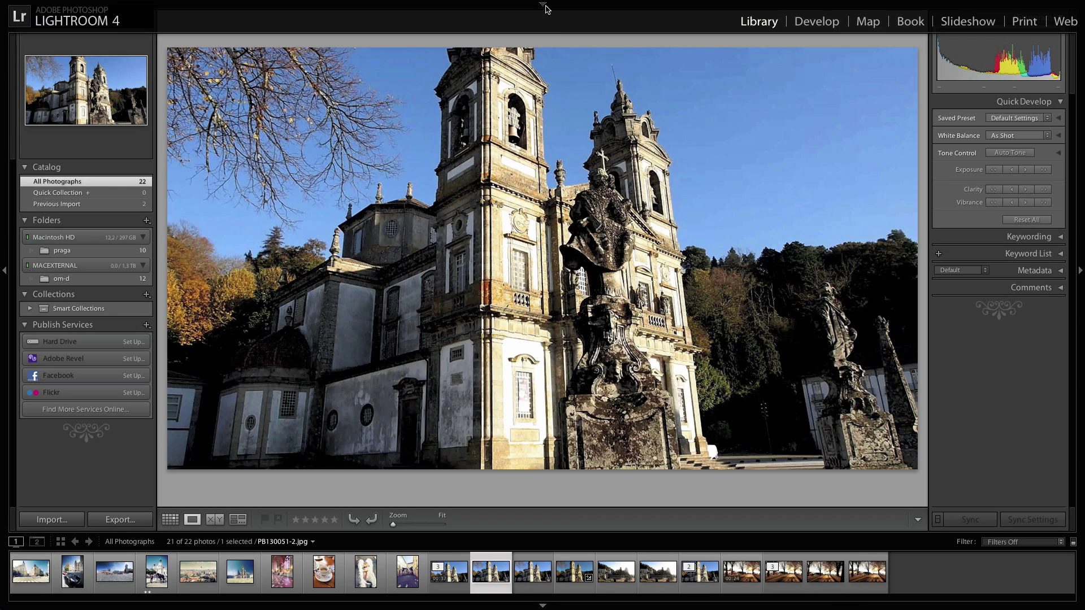
# Step: Open the captured still in Develop and begin lowering Exposure in the Basic panel
pyautogui.moveTo(542, 2)
pyautogui.click(840, 24)
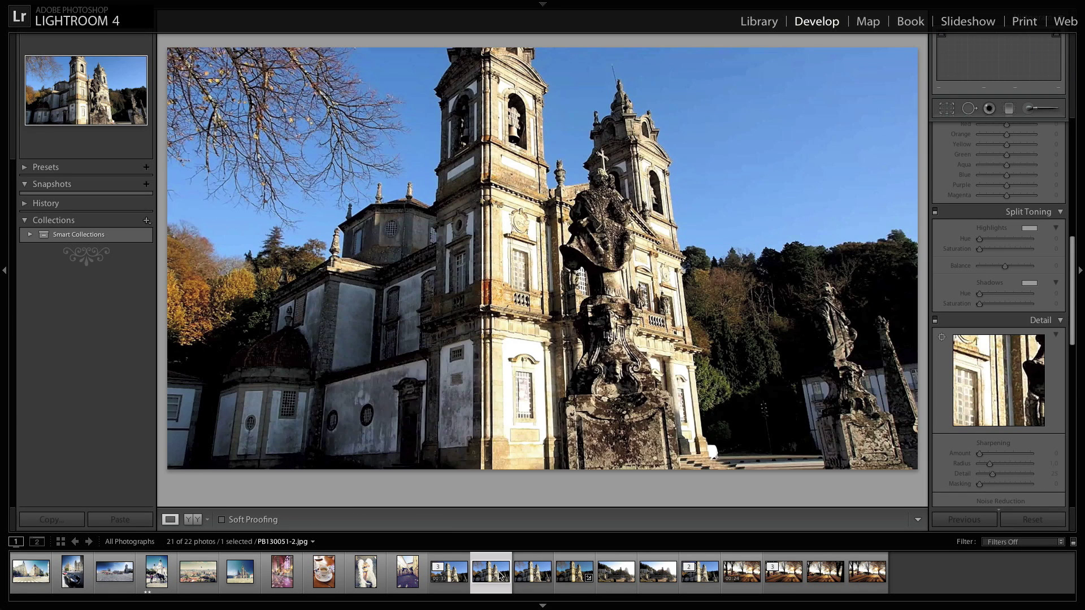
pyautogui.scroll(10, 1032, 225)
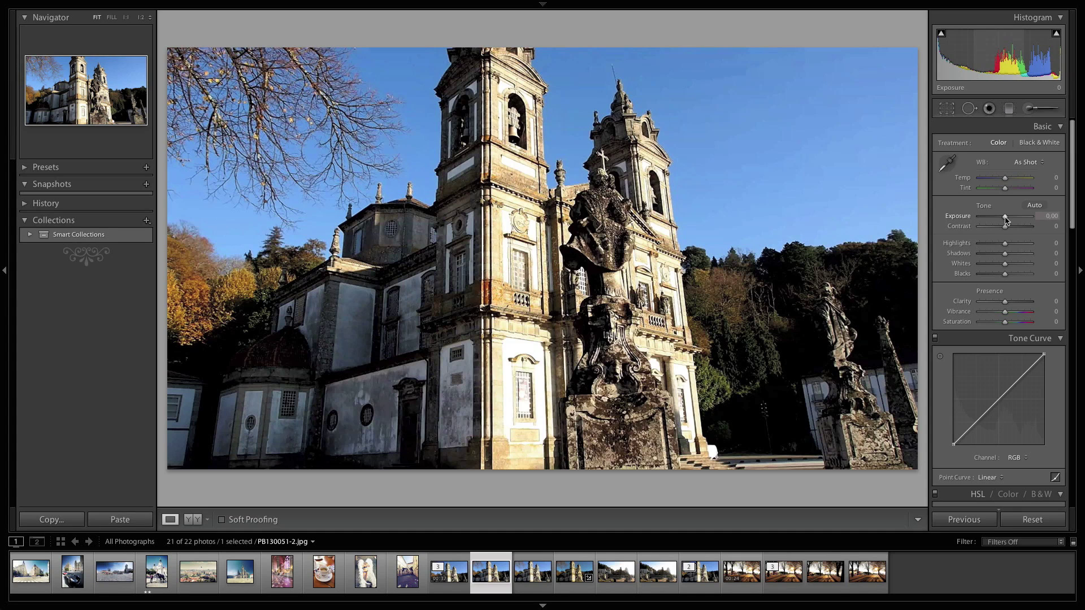
pyautogui.moveTo(1006, 219); pyautogui.dragTo(1004, 219)
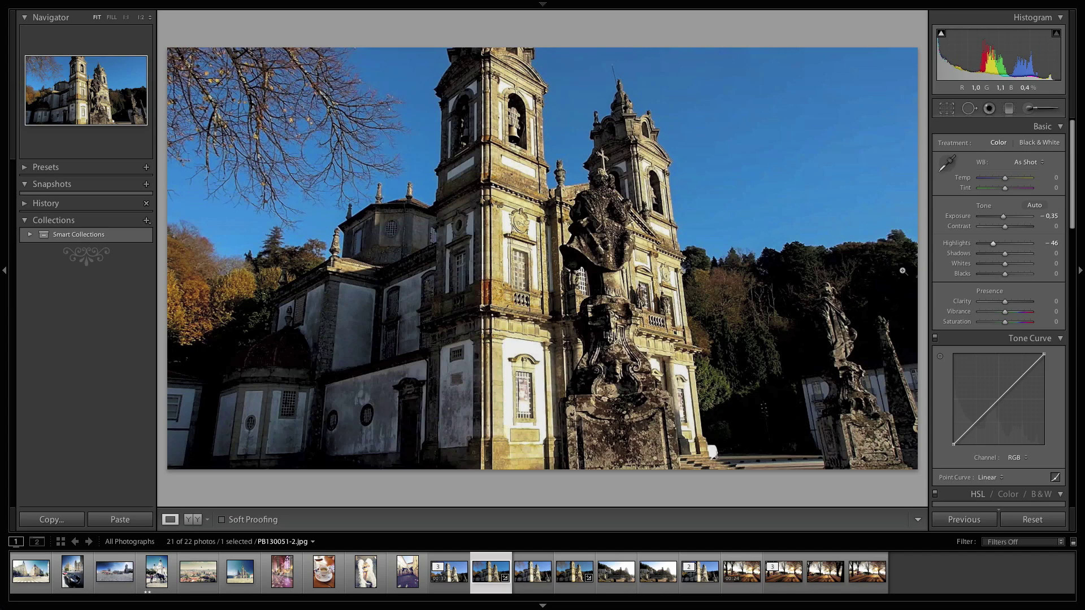
# Step: Scroll down to the HSL panel and activate the Hue targeted adjustment tool
pyautogui.scroll(-5, 999, 328)
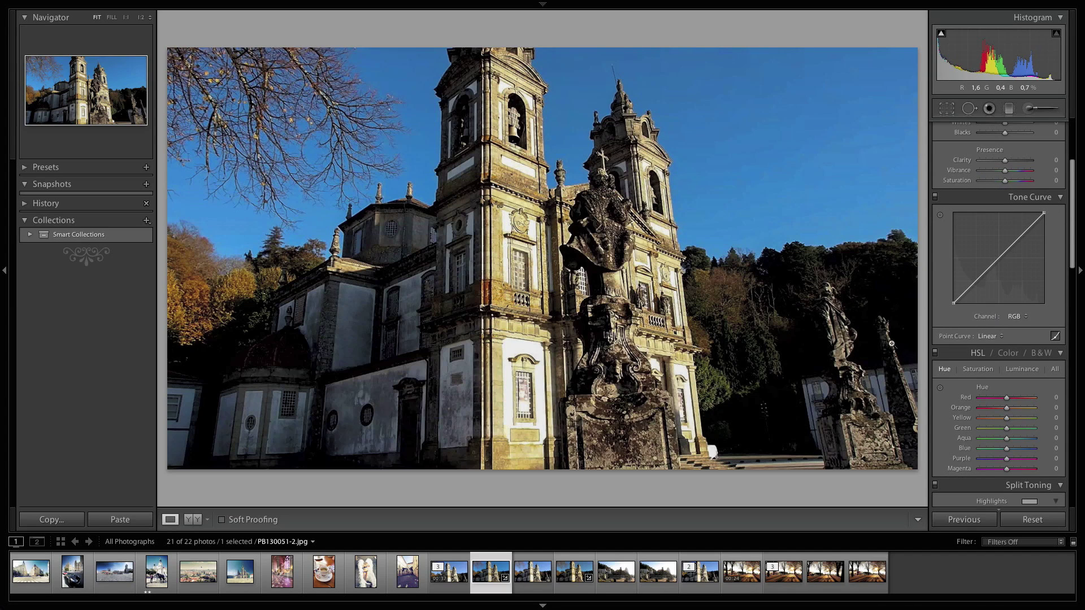
pyautogui.scroll(-2, 967, 406)
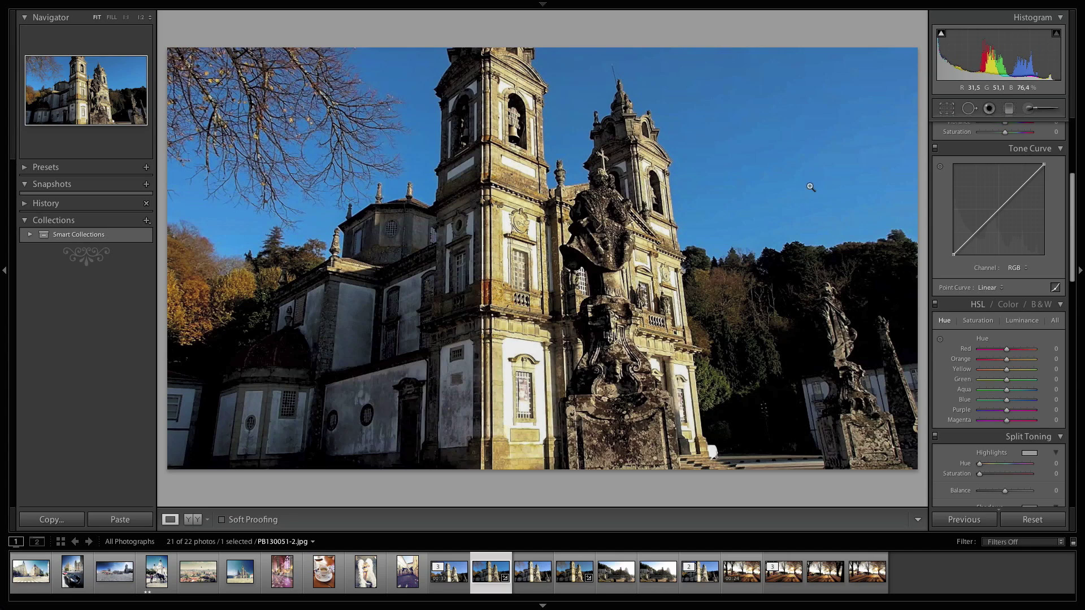
pyautogui.click(941, 342)
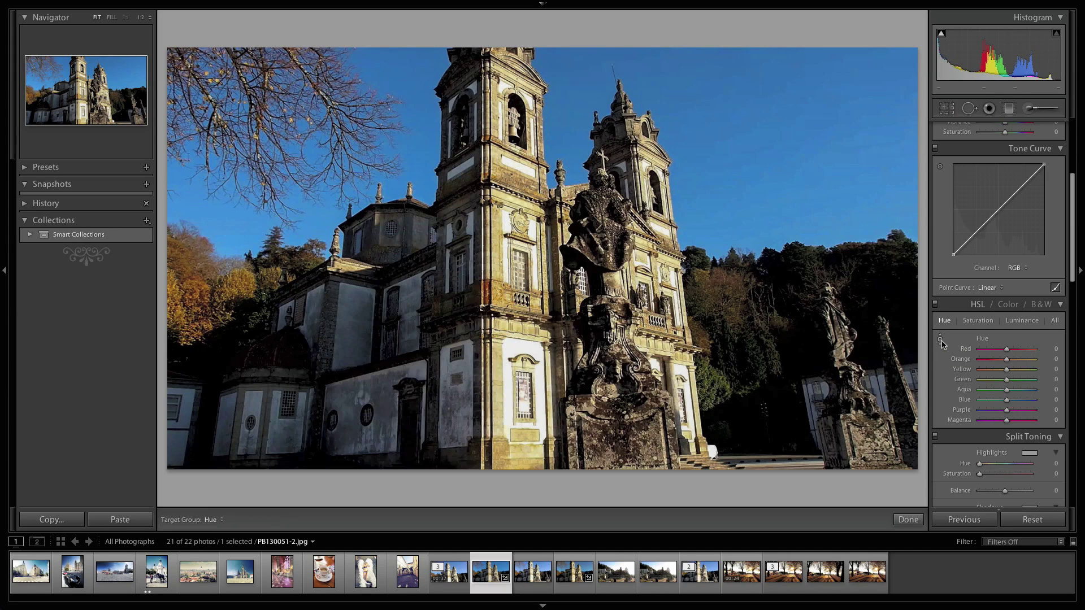
# Step: Drag down on the sky to shift Aqua hue to -30 and Blue to -98
pyautogui.moveTo(780, 152); pyautogui.dragTo(780, 238)
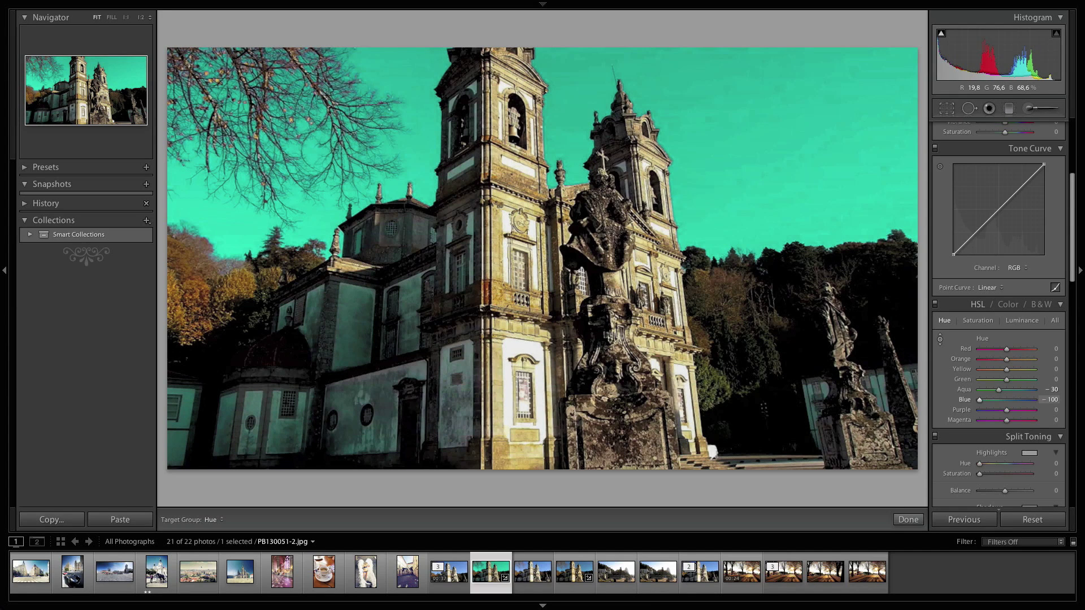
pyautogui.scroll(-1, 995, 340)
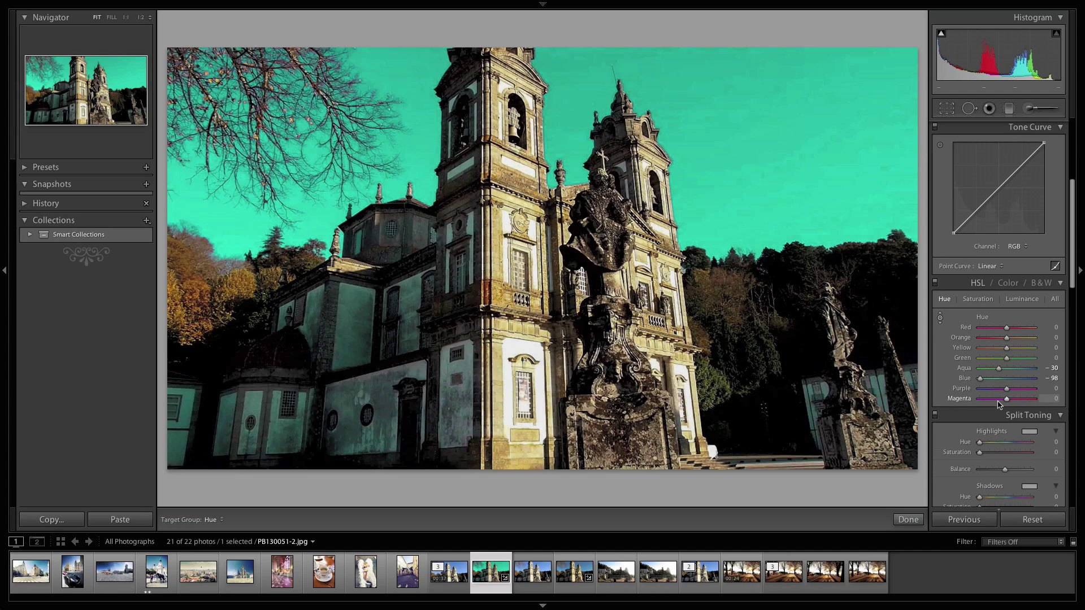
pyautogui.scroll(-1, 946, 395)
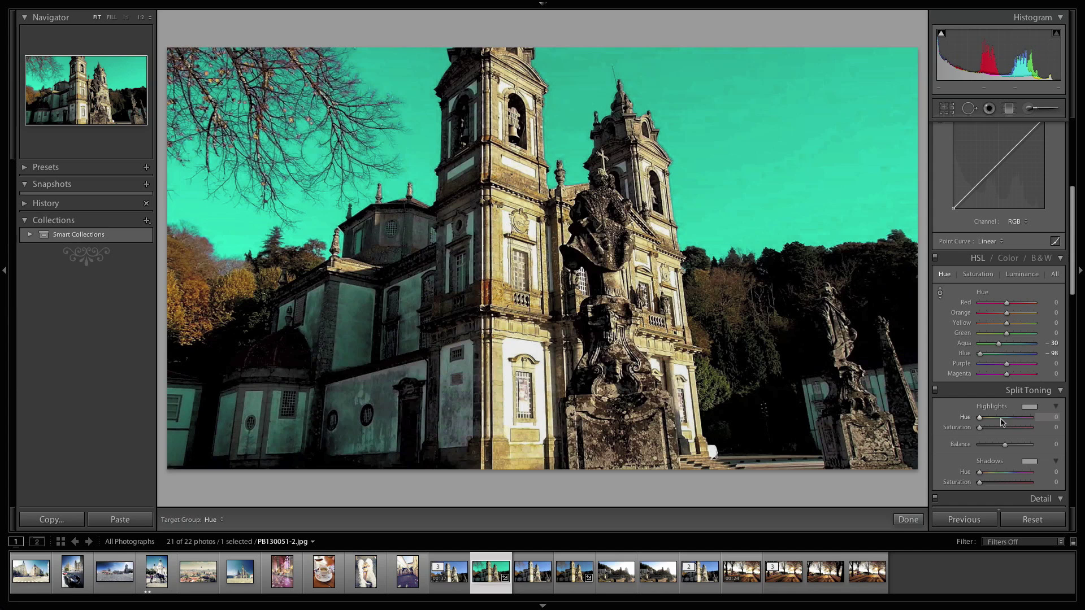
# Step: Set the Split Toning highlights tint to yellow, hue 64 and saturation 84
pyautogui.click(1004, 421)
pyautogui.moveTo(999, 421)
pyautogui.mouseDown()
pyautogui.moveTo(1017, 429)
pyautogui.moveTo(991, 419)
pyautogui.mouseUp()
pyautogui.click(1031, 429)
pyautogui.click(1030, 406)
pyautogui.click(835, 467)
# Step: Set the Split Toning shadows tint to magenta, hue 289 with saturation 42
pyautogui.click(1029, 461)
pyautogui.click(963, 478)
pyautogui.moveTo(962, 477); pyautogui.dragTo(963, 481)
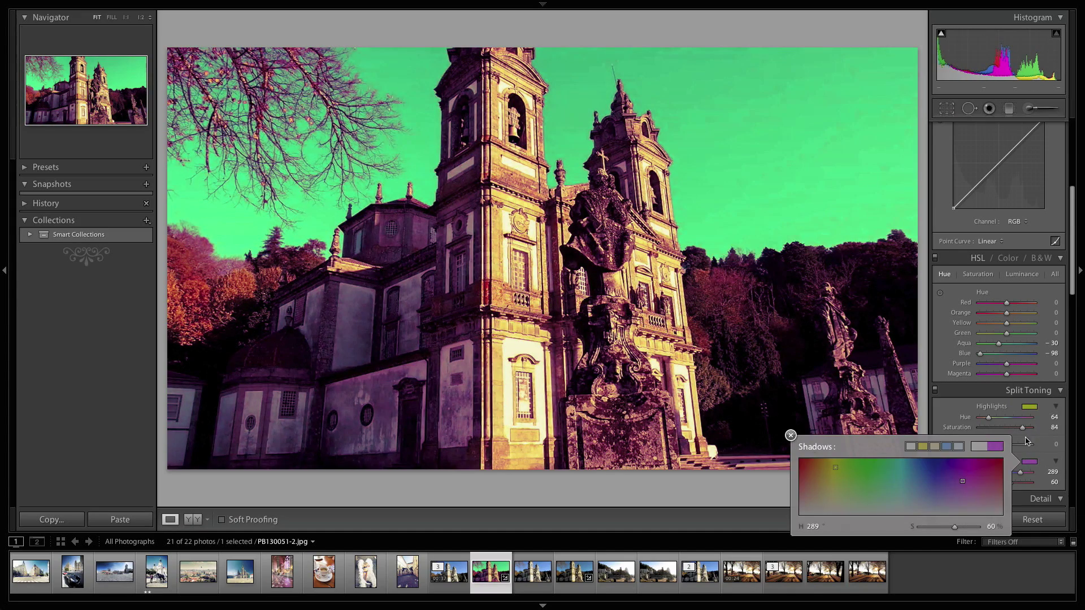
pyautogui.click(791, 437)
pyautogui.click(1002, 483)
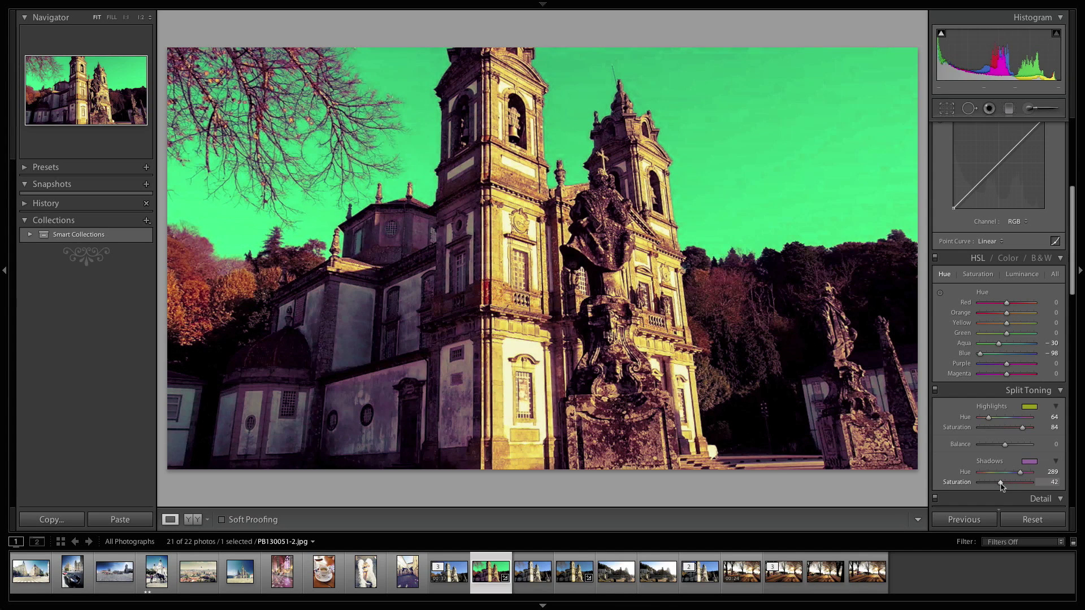
pyautogui.scroll(-5, 1016, 394)
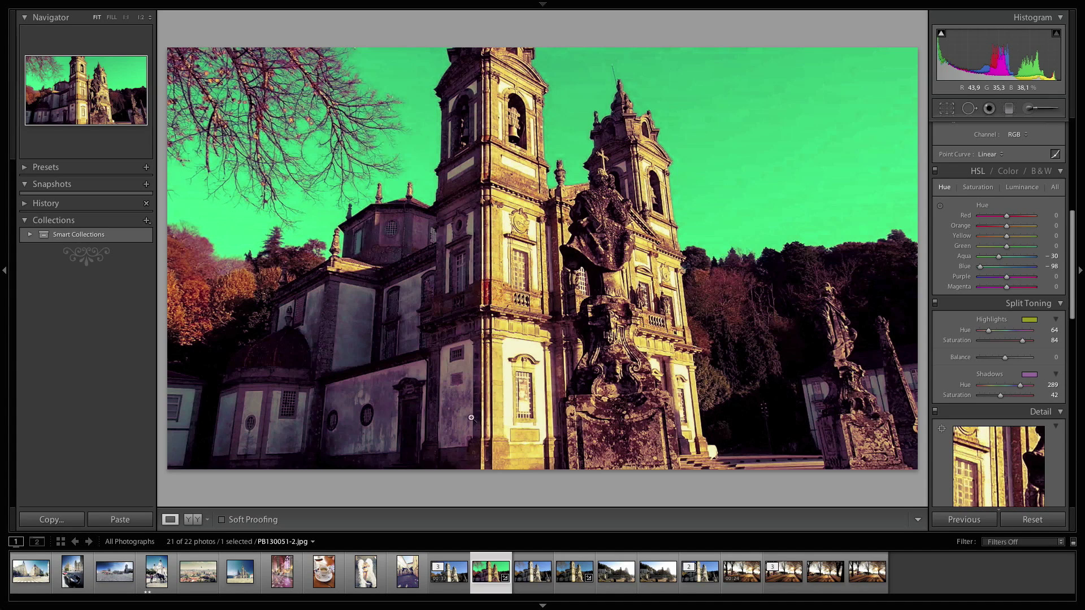
pyautogui.moveTo(449, 571)
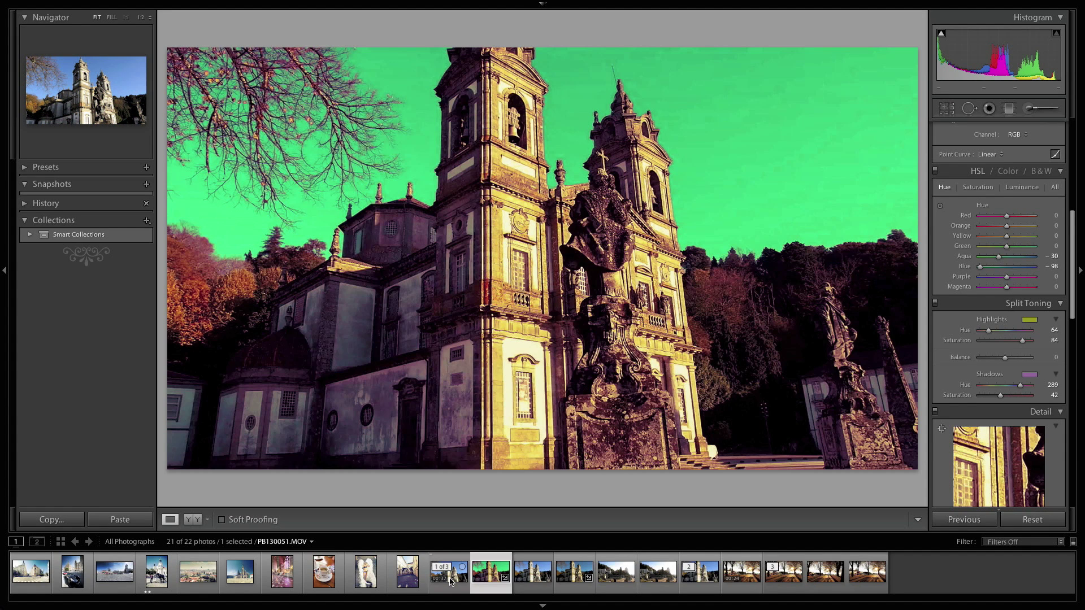
# Step: Add the video clip to the selection, sync the still's Develop settings onto it, and return to Library
pyautogui.press('shift')
pyautogui.keyDown('shift'); pyautogui.click(454, 584); pyautogui.keyUp('shift')
pyautogui.click(966, 520)
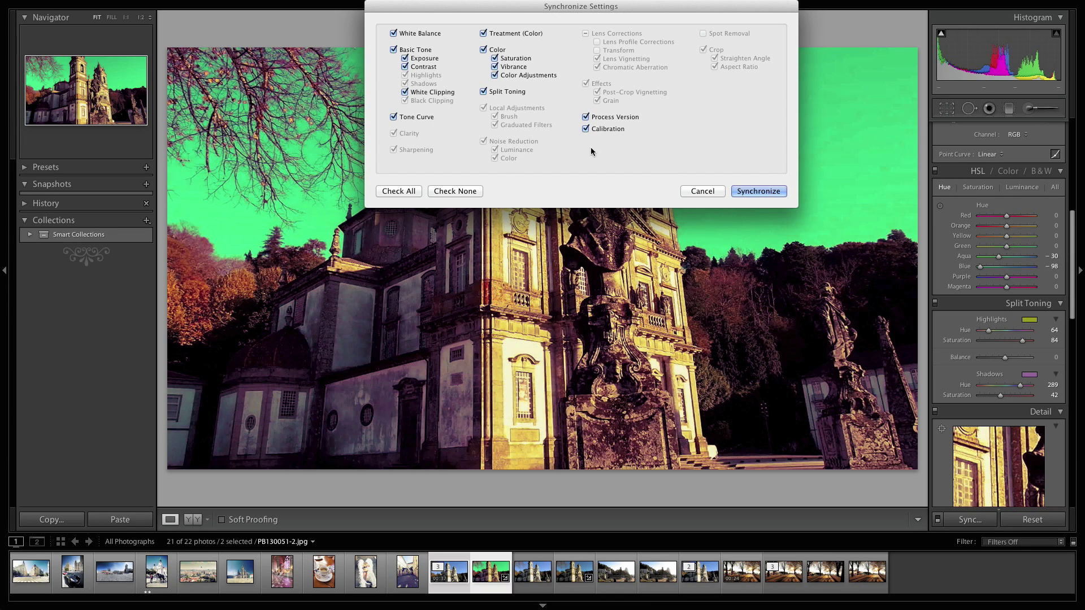
pyautogui.click(755, 192)
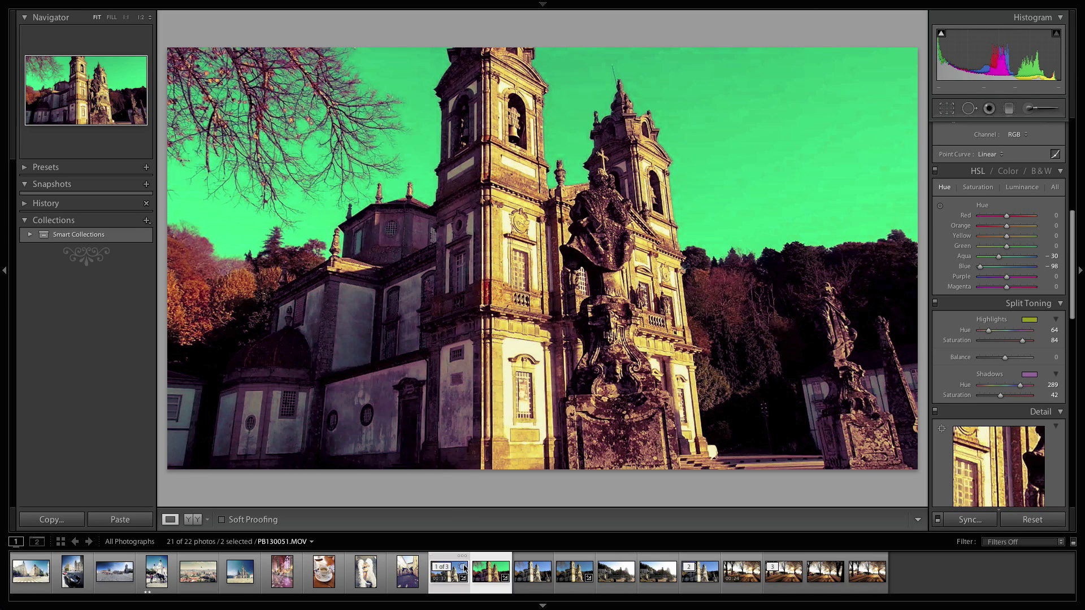
pyautogui.moveTo(449, 573)
pyautogui.press('e')
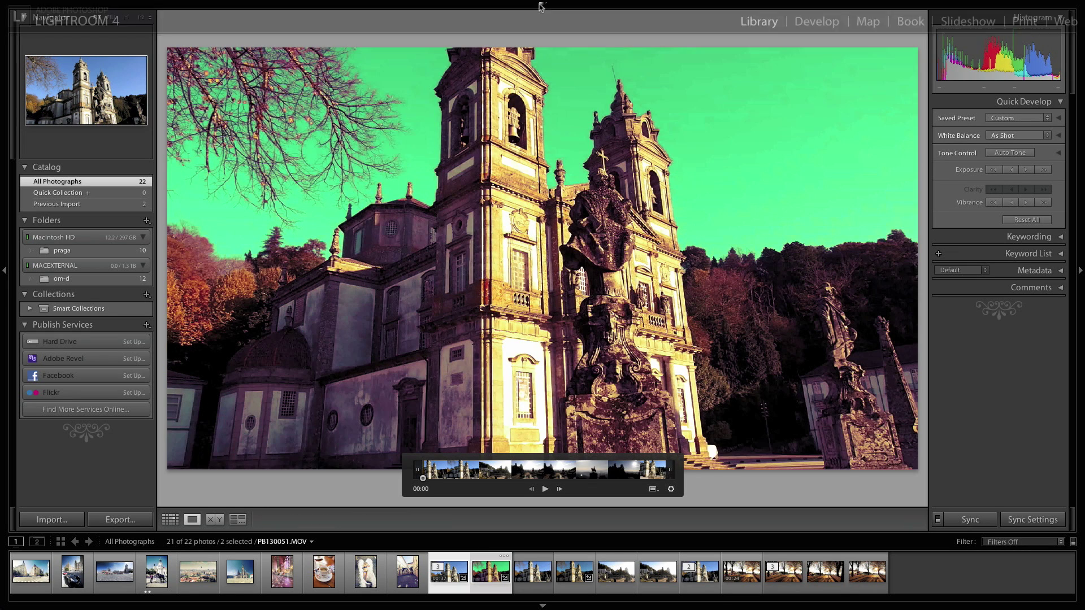
# Step: Play the graded clip and pause at 00:19 to preview the teal sky and magenta shadows
pyautogui.click(544, 489)
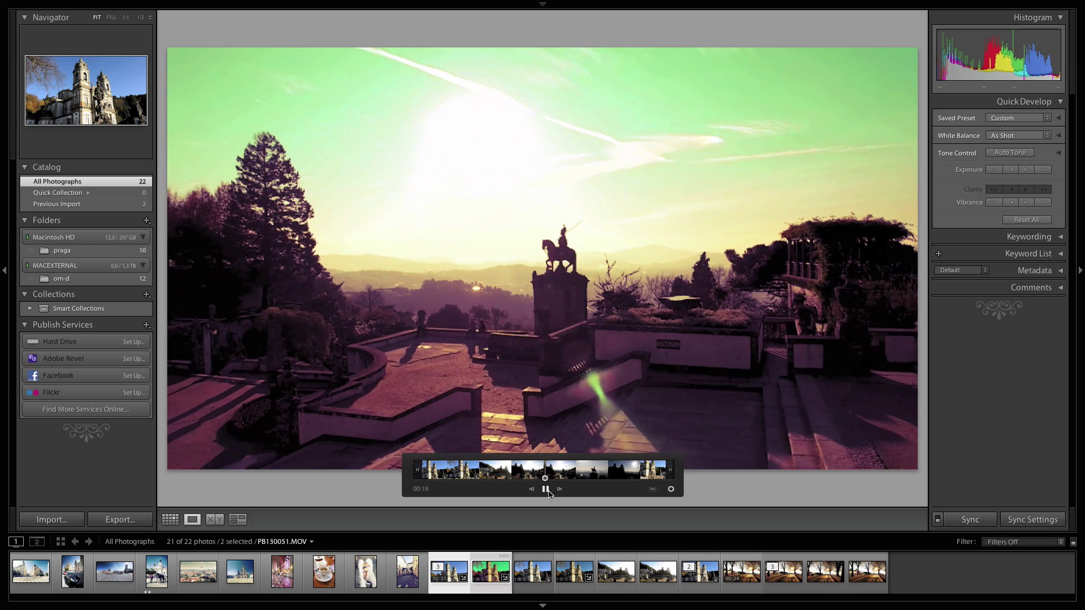
pyautogui.click(546, 490)
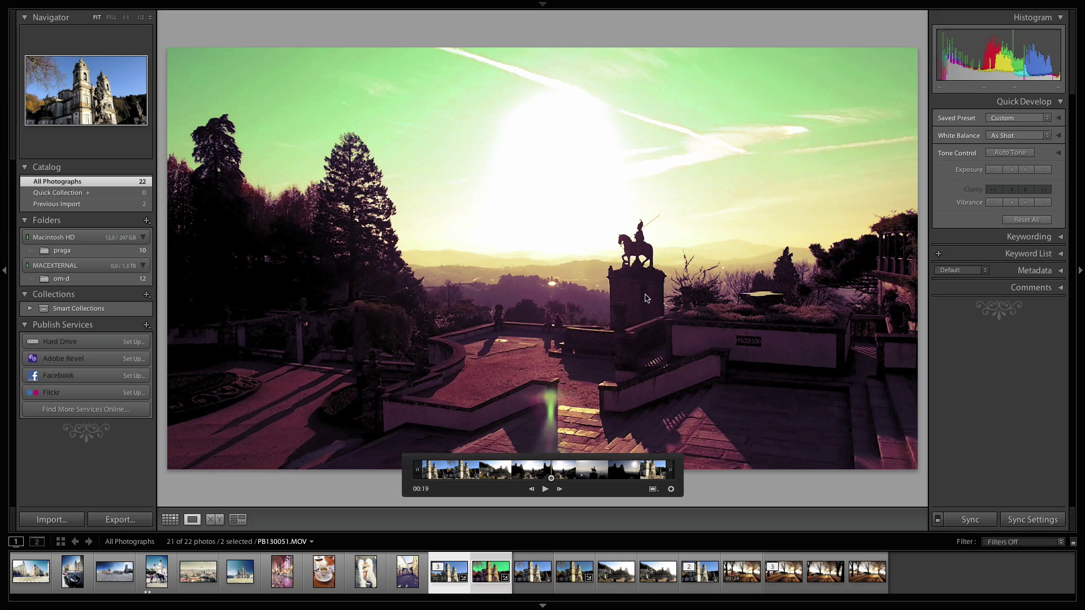
# Step: Export the selection as H.264 at Max quality, overwriting the existing exported file
pyautogui.click(120, 519)
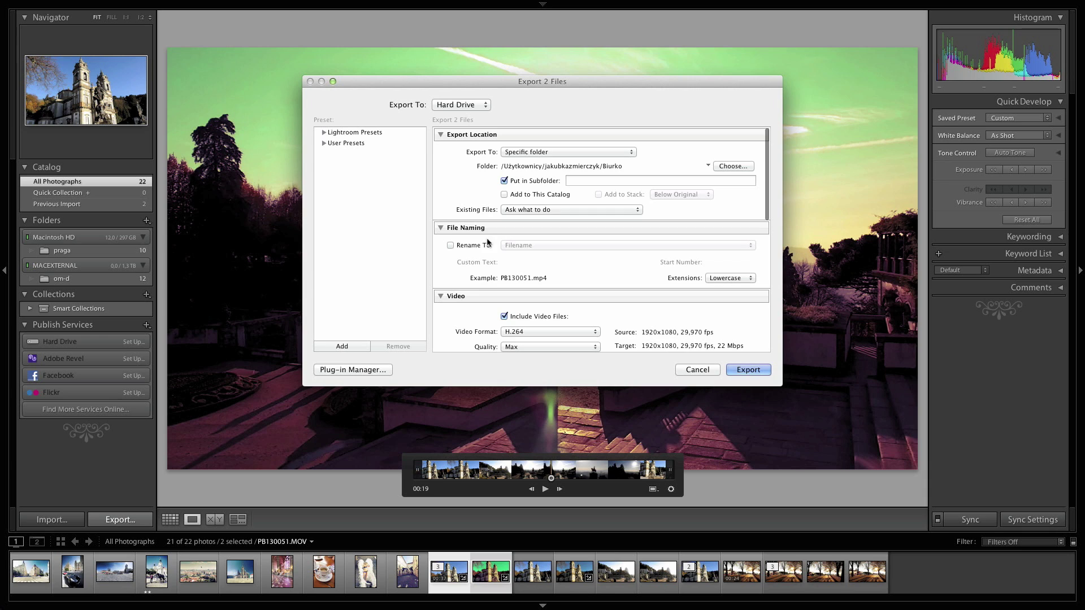
pyautogui.scroll(-2, 507, 285)
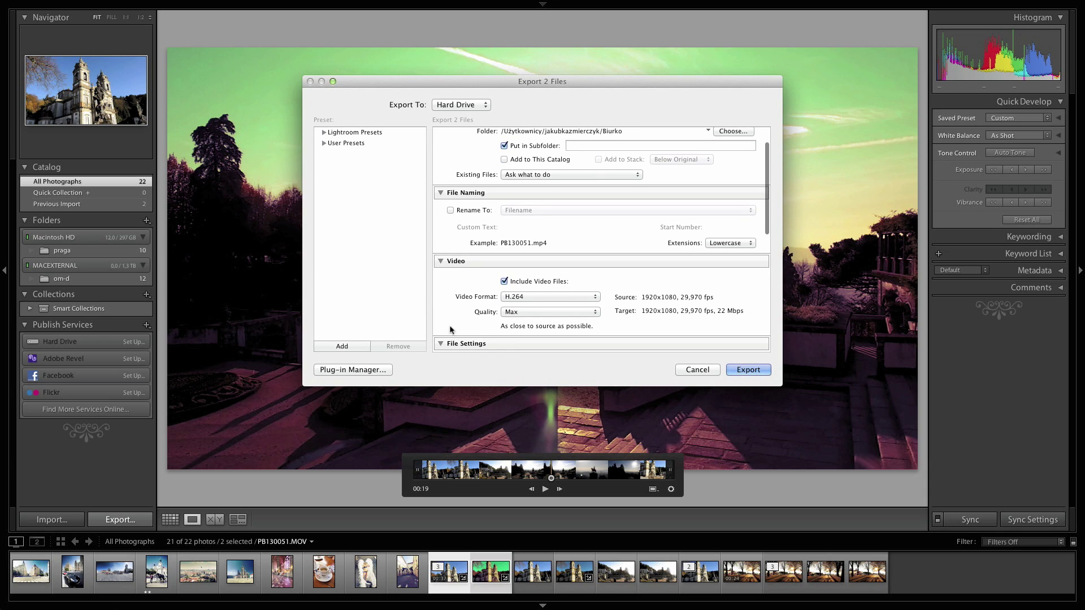
pyautogui.scroll(-2, 478, 281)
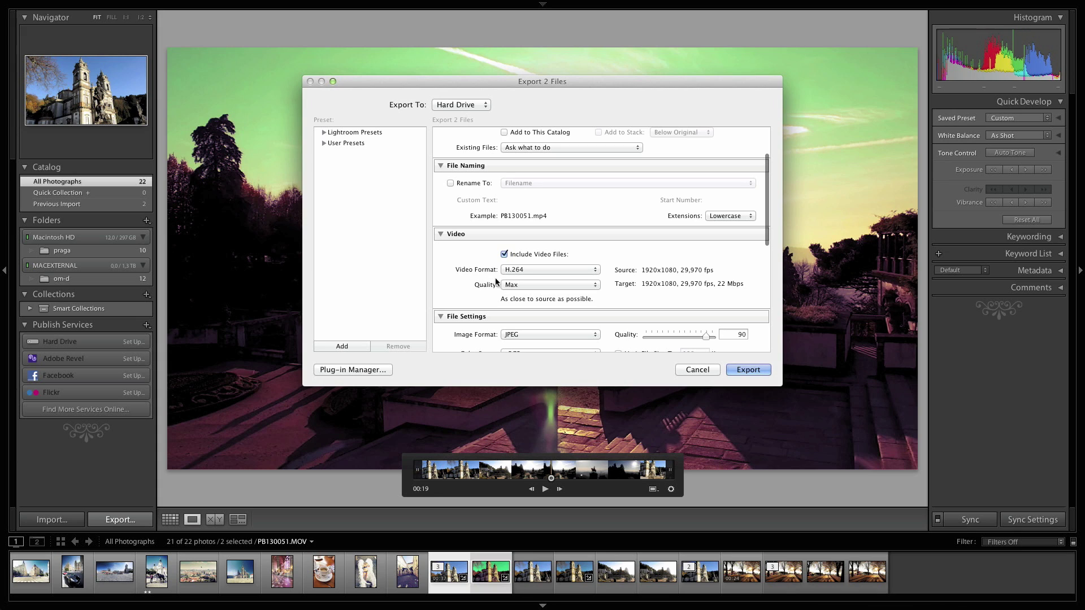
pyautogui.click(557, 270)
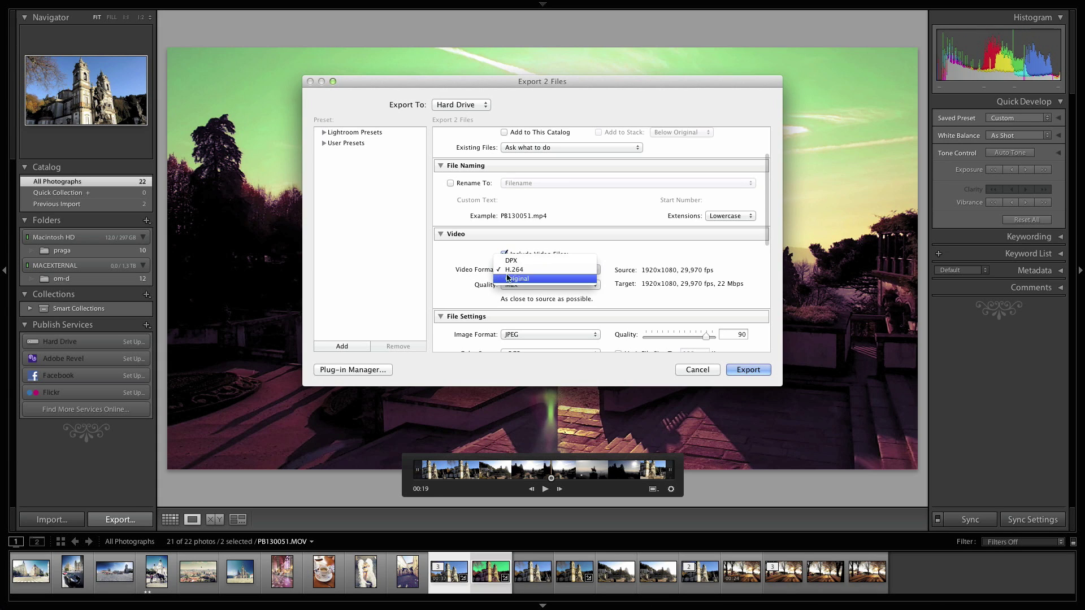
pyautogui.click(543, 275)
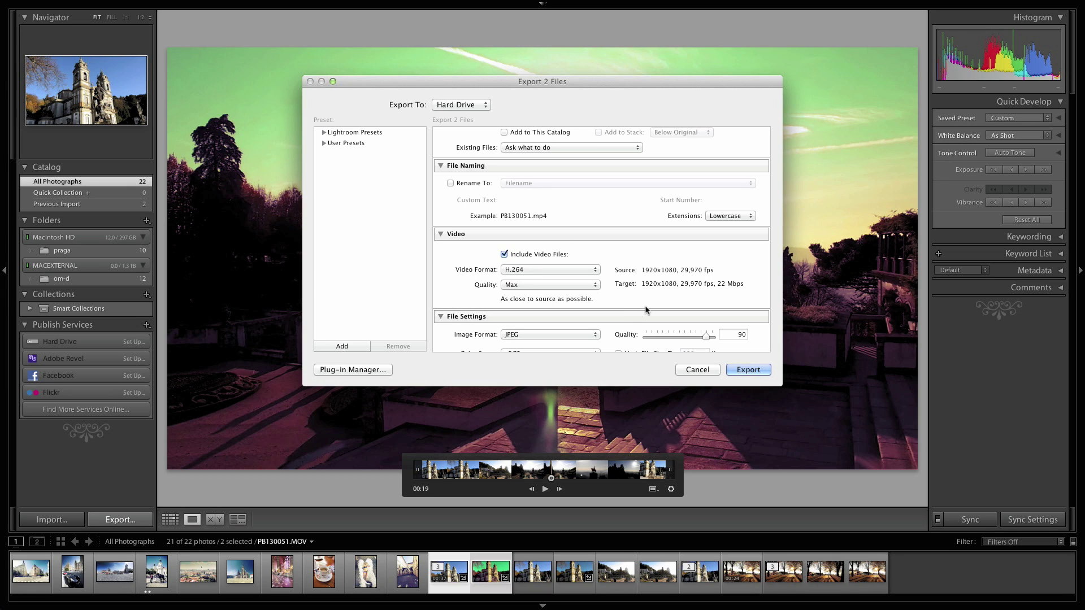
pyautogui.click(748, 370)
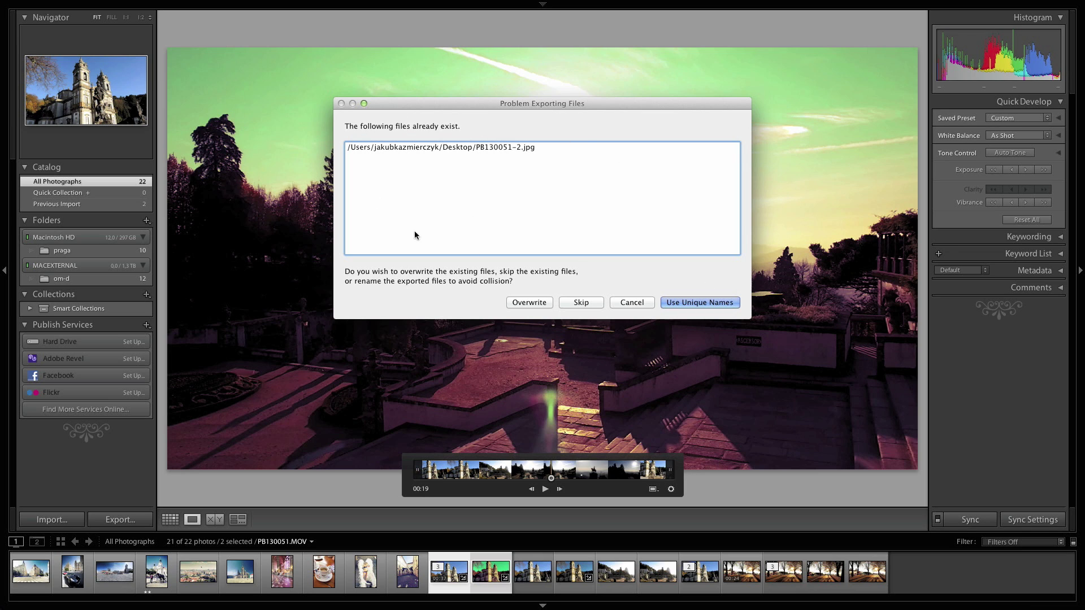
pyautogui.click(520, 305)
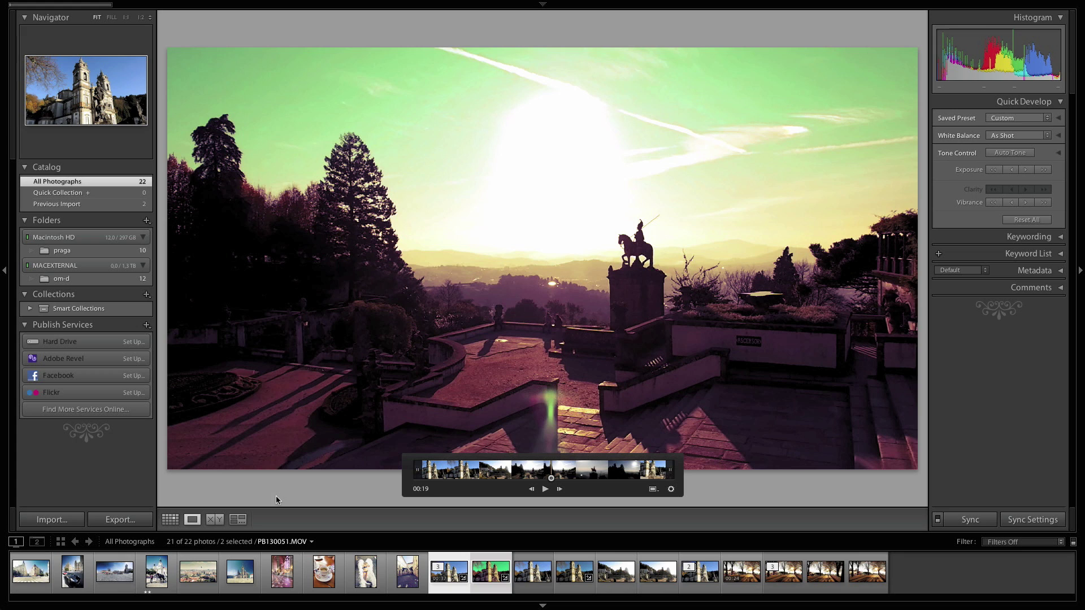